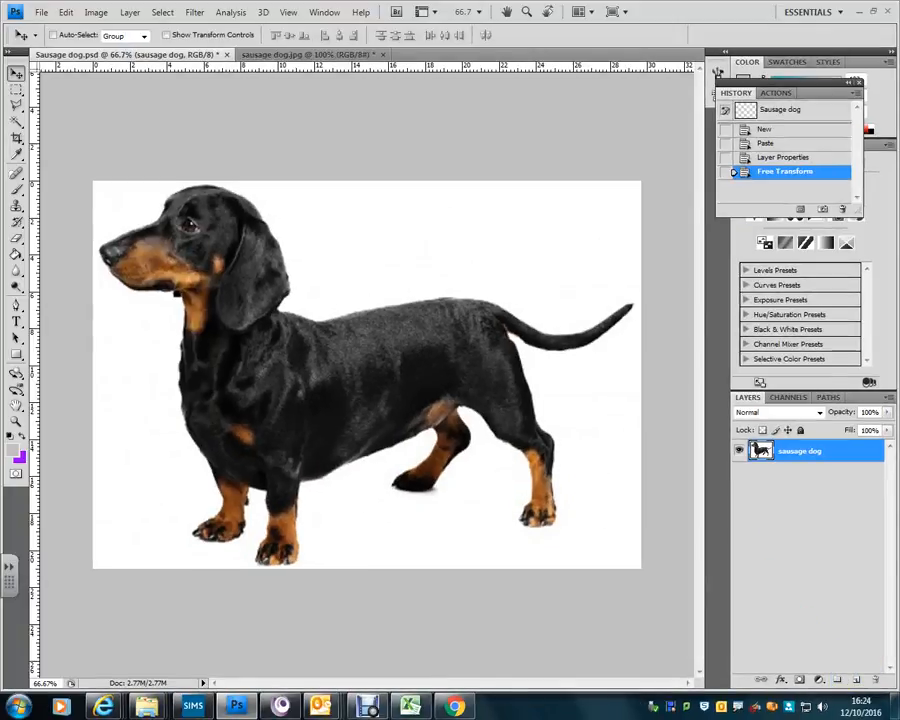
Create a new blank layer above the sausage dog layer and delete it again.
{"action": "left_click", "coordinate": [856, 680]}
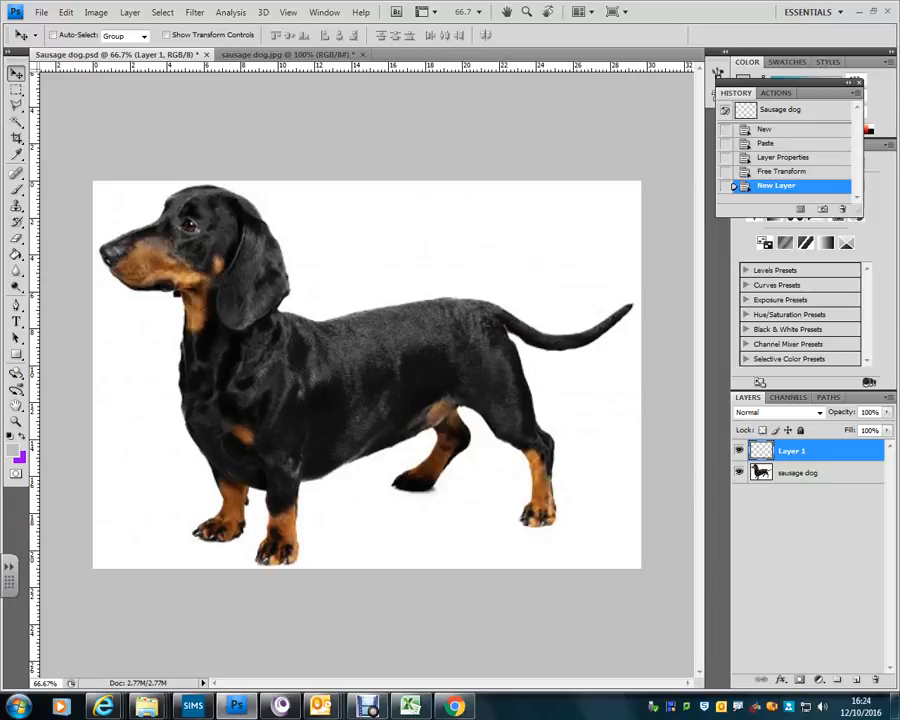
{"action": "left_click_drag", "start_coordinate": [800, 451], "coordinate": [875, 679]}
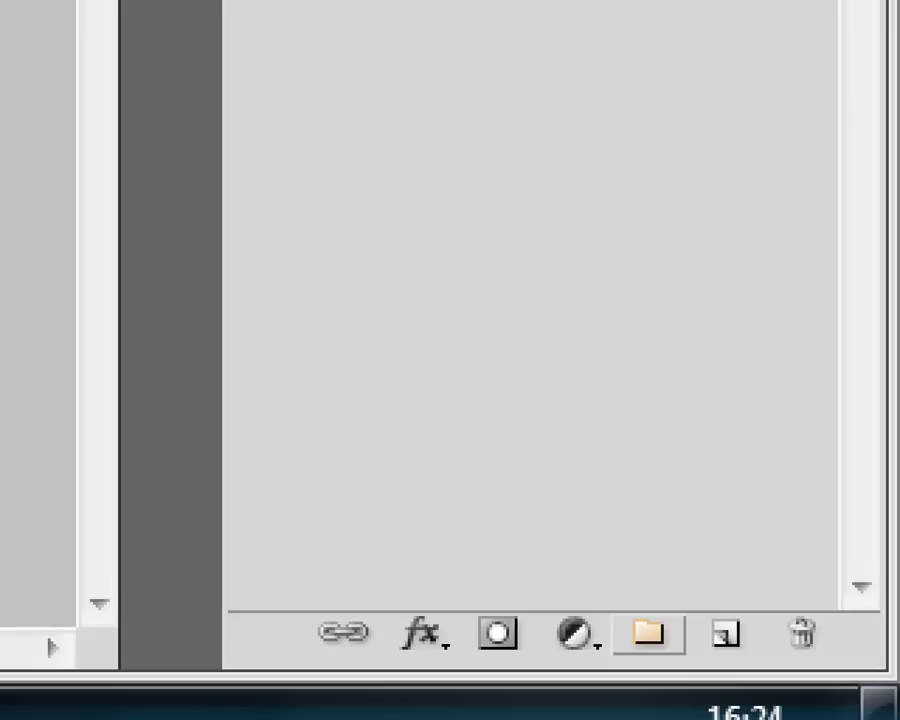
{"action": "left_click", "coordinate": [799, 606]}
{"action": "left_click_drag", "start_coordinate": [807, 625], "coordinate": [731, 527]}
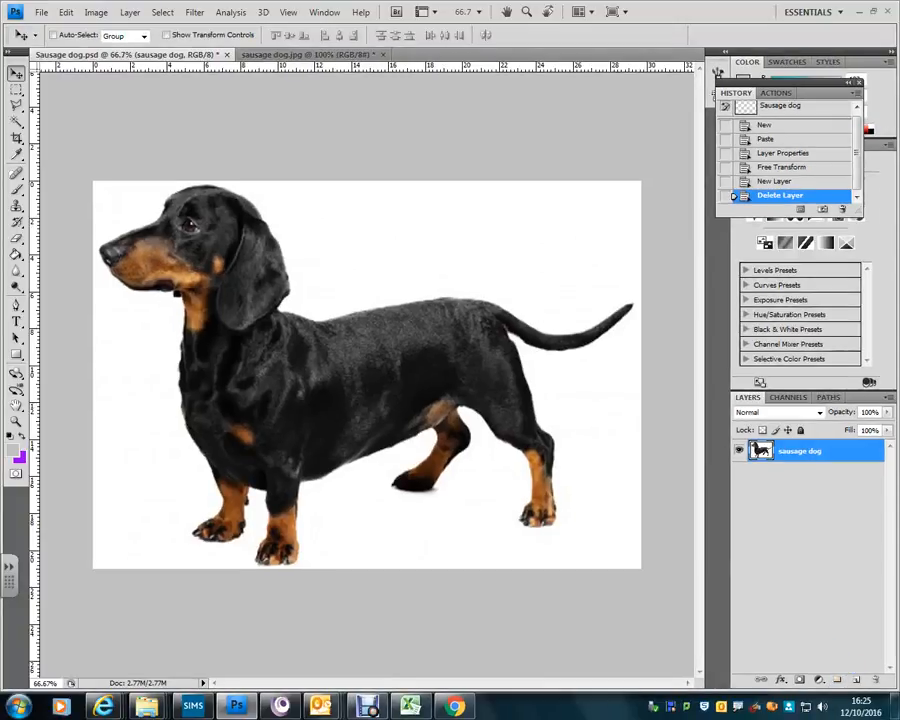
Add a new layer above the sausage dog layer and name it Outline.
{"action": "left_click", "coordinate": [856, 680]}
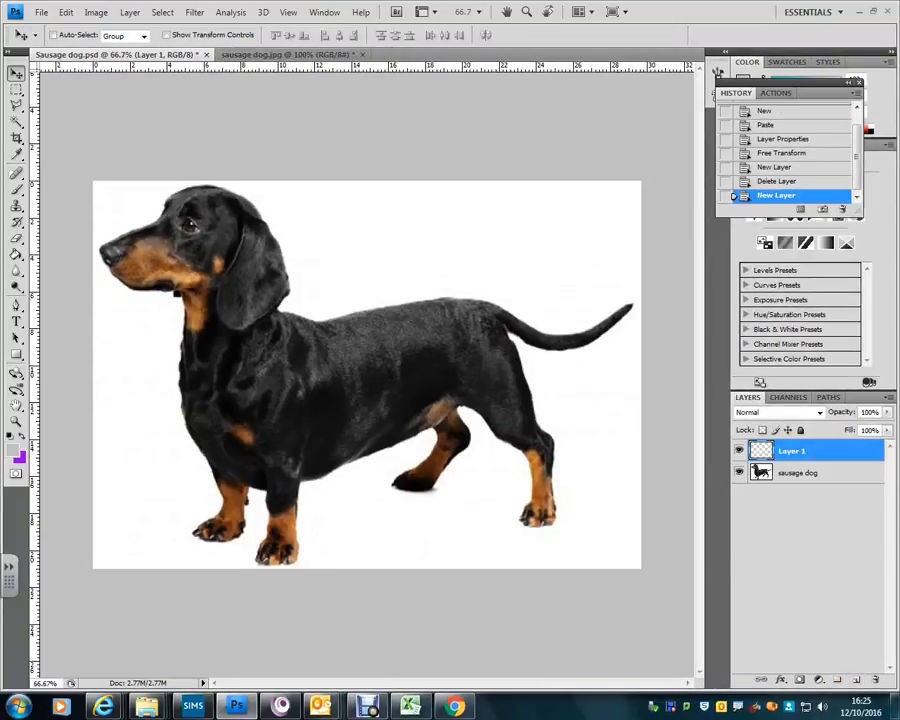
{"action": "double_click", "coordinate": [791, 451]}
{"action": "type", "text": "Outline"}
{"action": "key", "text": "Return"}
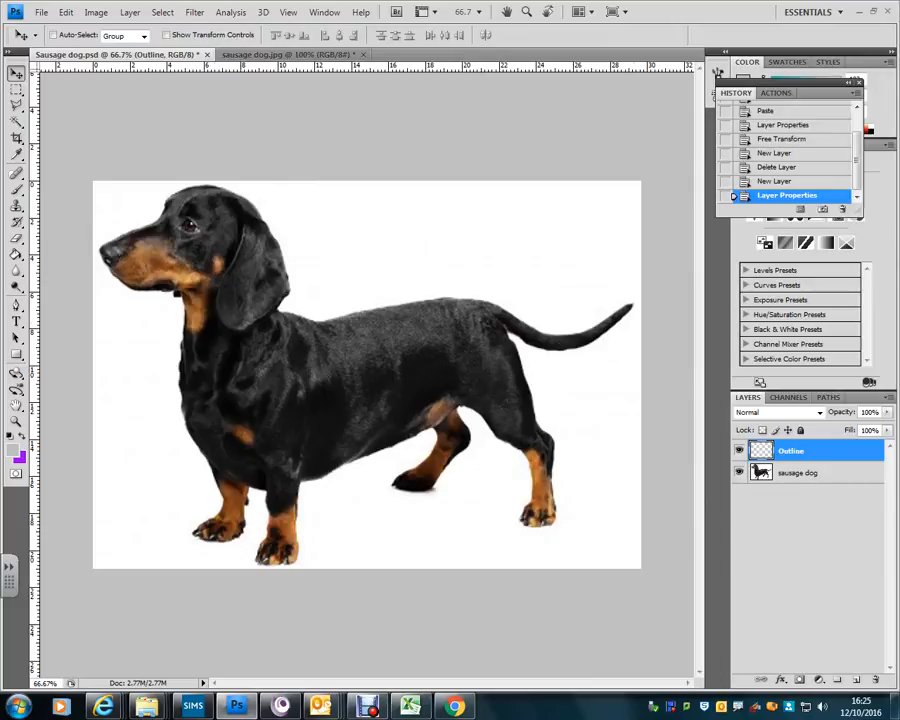
Lock the sausage dog layer completely and try to paint on it with the Brush tool.
{"action": "left_click", "coordinate": [800, 473]}
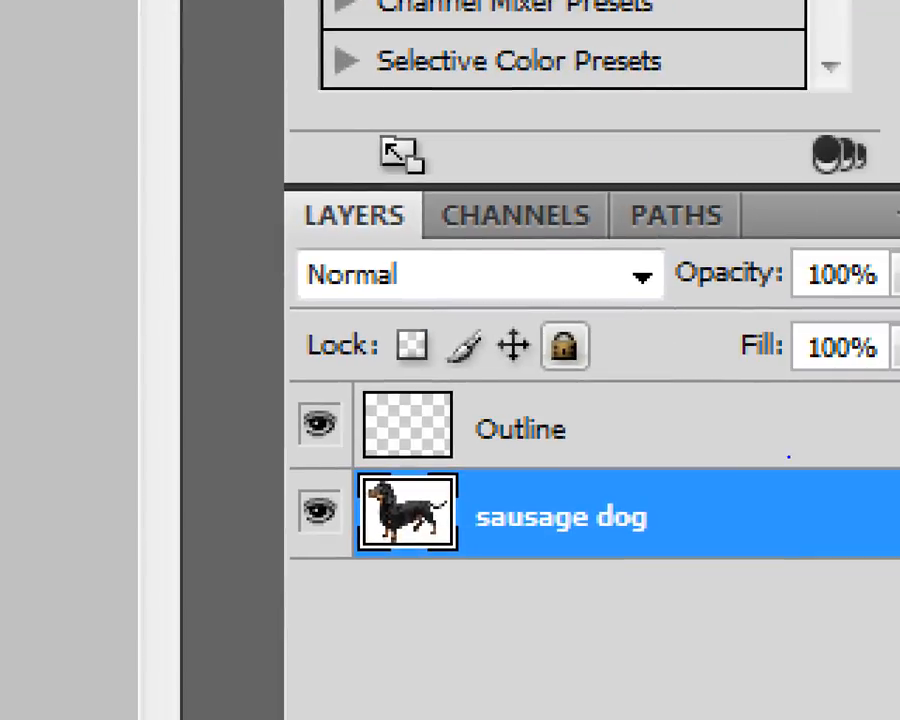
{"action": "mouse_move", "coordinate": [496, 283]}
{"action": "left_mouse_down"}
{"action": "mouse_move", "coordinate": [577, 336]}
{"action": "mouse_move", "coordinate": [631, 410]}
{"action": "left_mouse_up"}
{"action": "left_click_drag", "start_coordinate": [660, 518], "coordinate": [845, 375]}
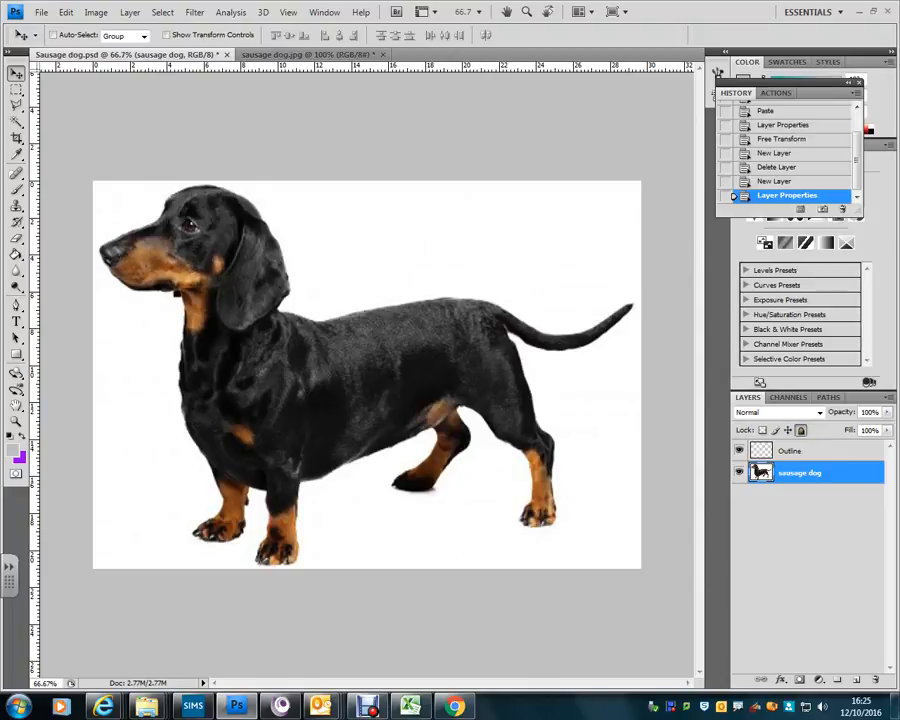
{"action": "left_click", "coordinate": [800, 430]}
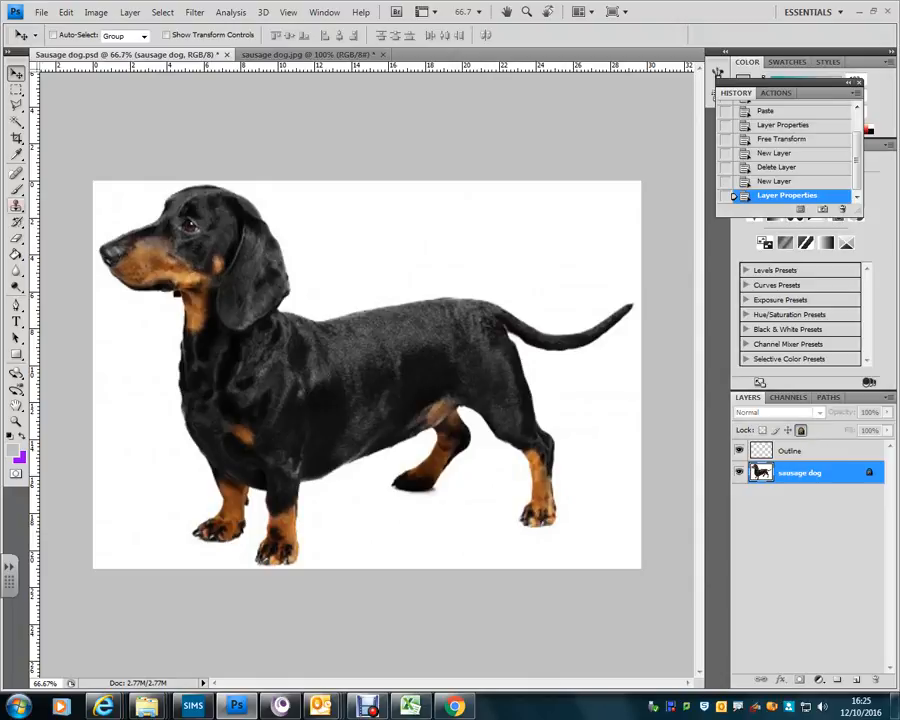
{"action": "key", "text": "b"}
{"action": "left_click", "coordinate": [425, 246]}
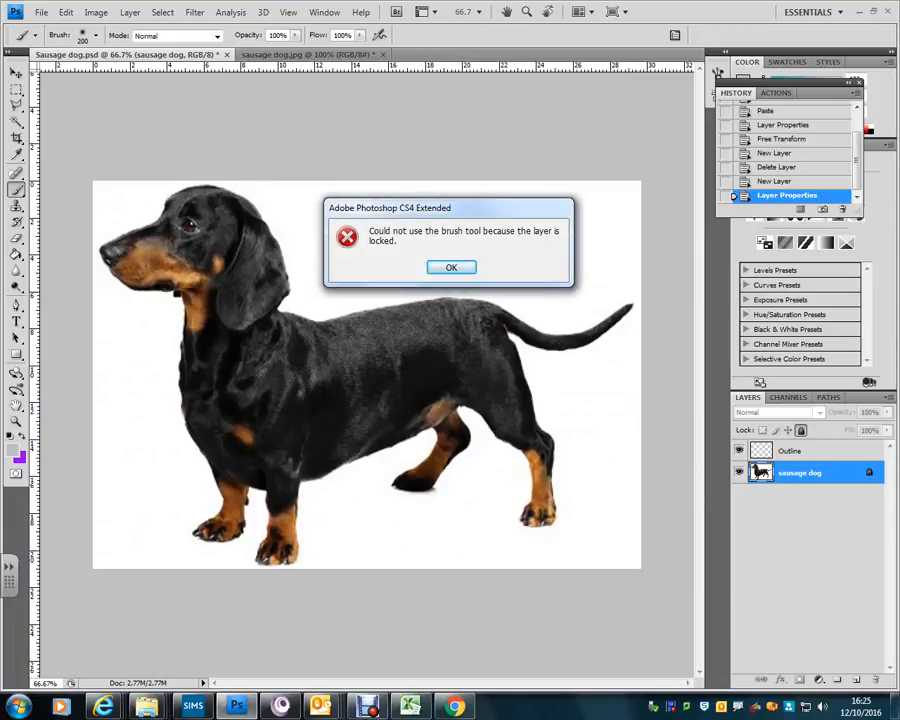
{"action": "key", "text": "Return"}
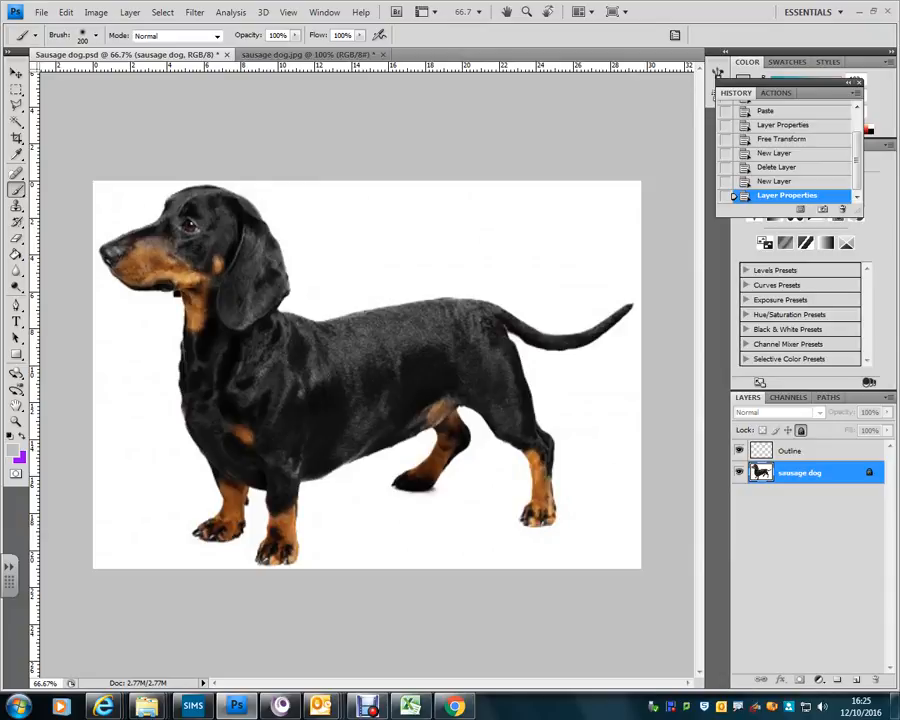
Unlock the sausage dog layer and lower its opacity to 84%.
{"action": "left_click", "coordinate": [791, 451]}
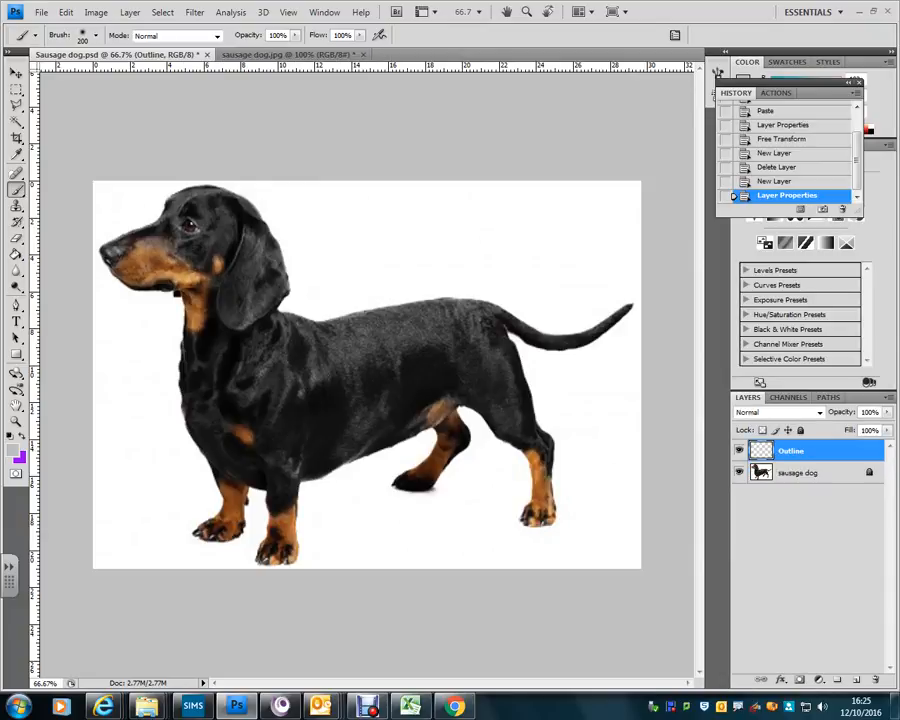
{"action": "left_click", "coordinate": [798, 473]}
{"action": "left_click", "coordinate": [800, 430]}
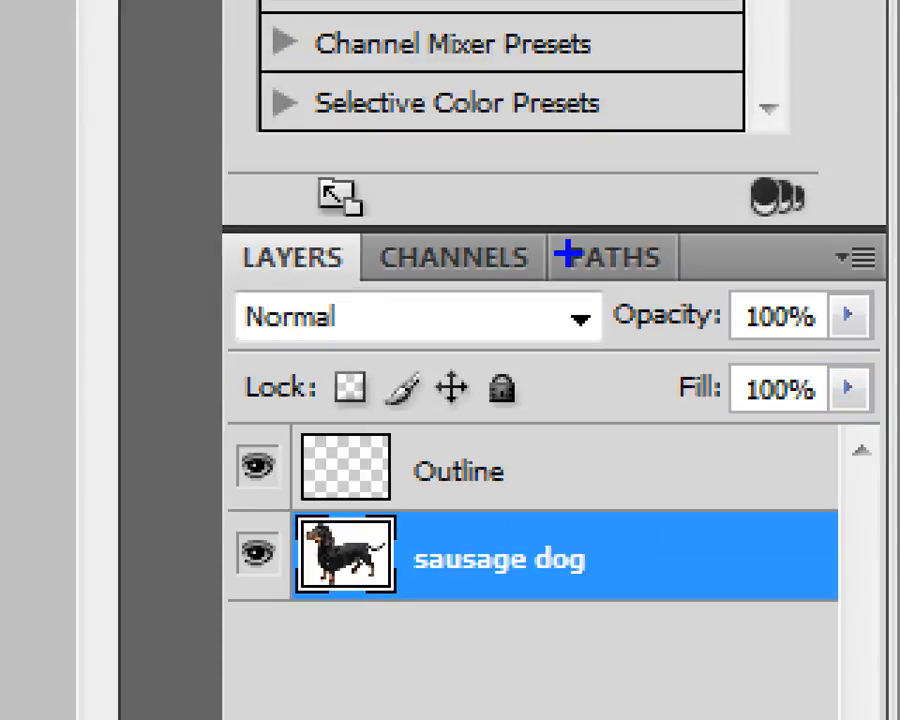
{"action": "mouse_move", "coordinate": [731, 349]}
{"action": "left_mouse_down"}
{"action": "mouse_move", "coordinate": [897, 411]}
{"action": "mouse_move", "coordinate": [891, 366]}
{"action": "left_mouse_up"}
{"action": "left_click_drag", "start_coordinate": [604, 350], "coordinate": [550, 470]}
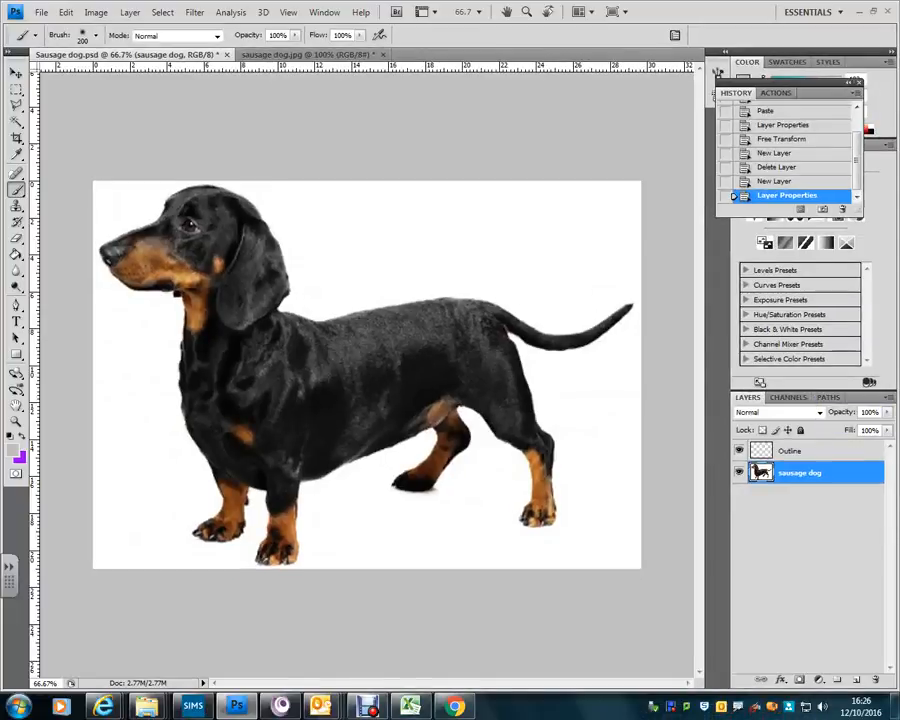
{"action": "left_click", "coordinate": [886, 412]}
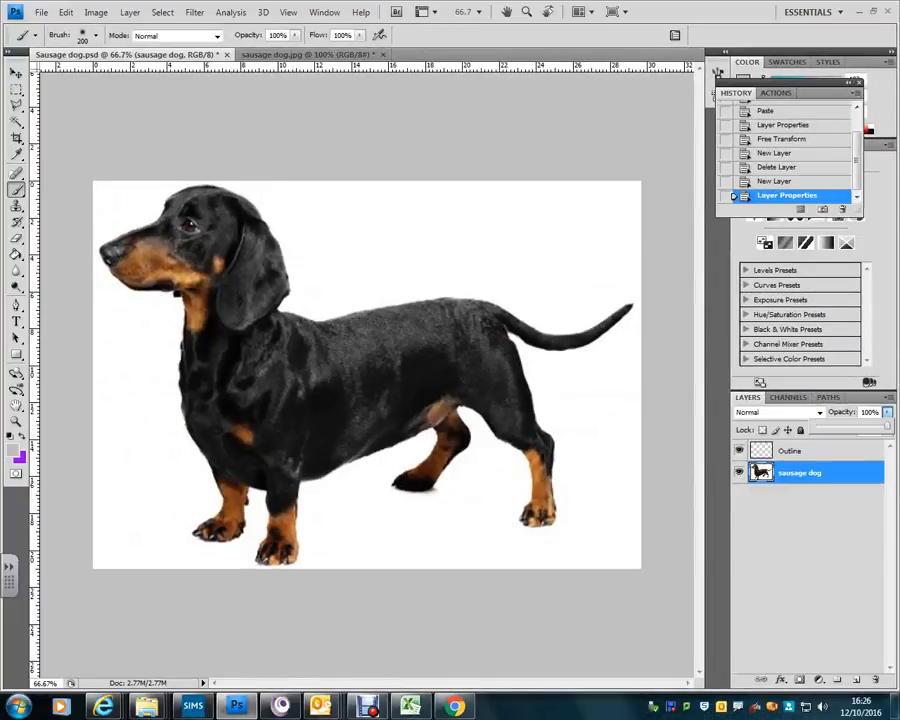
{"action": "mouse_move", "coordinate": [886, 427]}
{"action": "left_mouse_down"}
{"action": "mouse_move", "coordinate": [854, 427]}
{"action": "mouse_move", "coordinate": [876, 427]}
{"action": "left_mouse_up"}
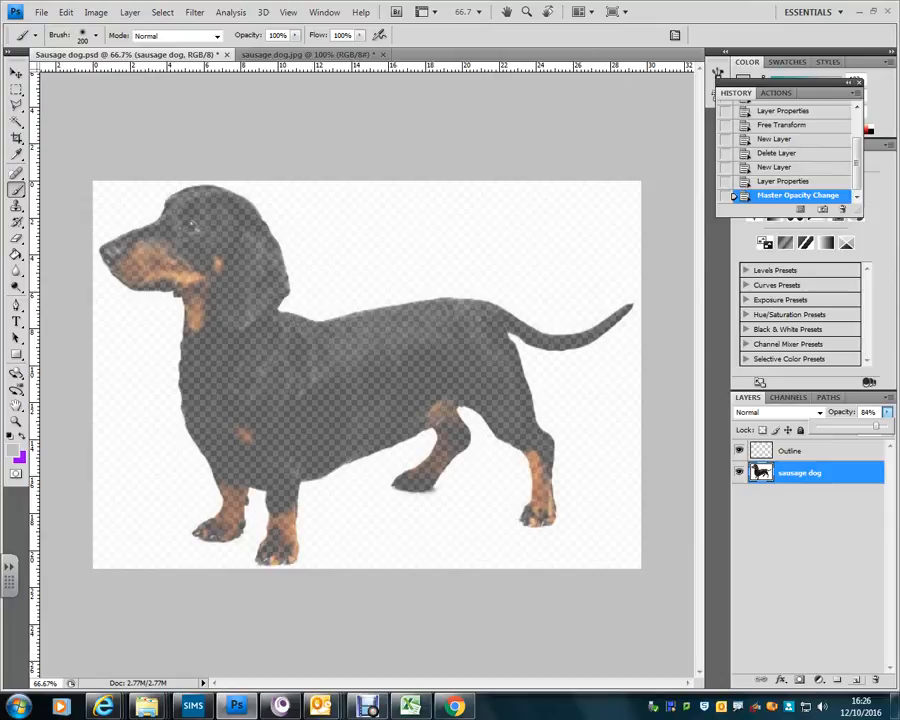
Add a new layer beneath the sausage dog layer and name it Background.
{"action": "key", "text": "ctrl+shift+alt+n"}
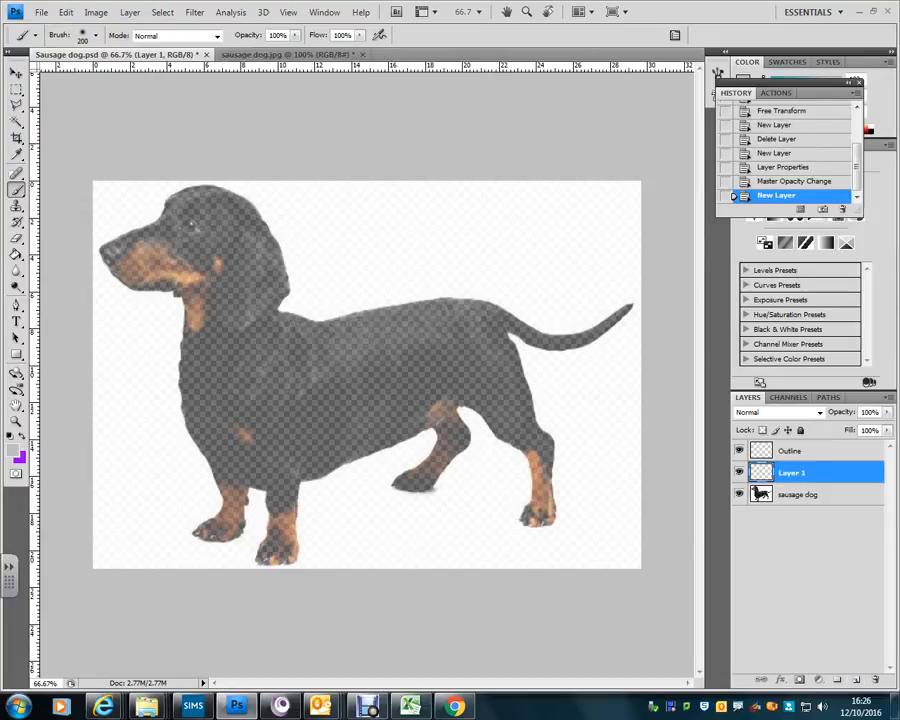
{"action": "key", "text": "ctrl+bracketleft"}
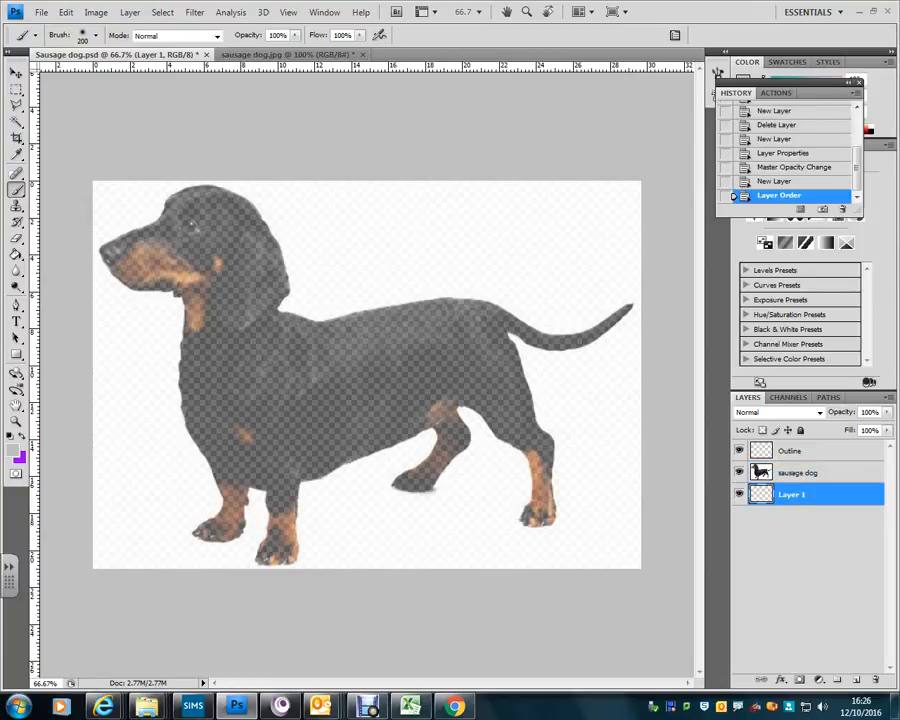
{"action": "double_click", "coordinate": [792, 495]}
{"action": "type", "text": "Background"}
{"action": "key", "text": "Return"}
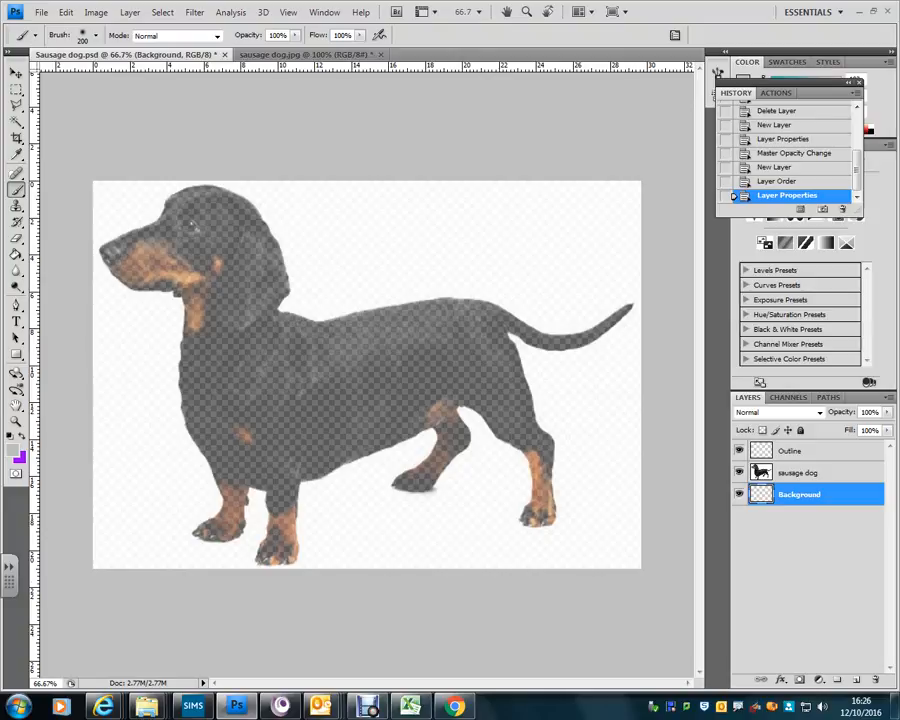
Fill the Background layer with white (#ffffff) using the Paint Bucket and lock the layer.
{"action": "key", "text": "g"}
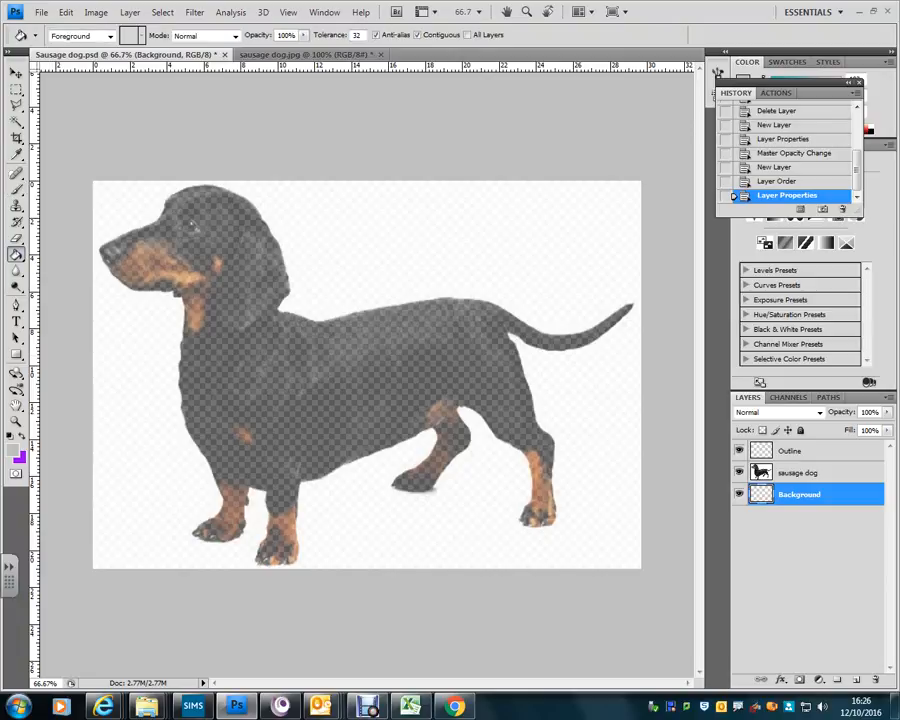
{"action": "left_click", "coordinate": [15, 455]}
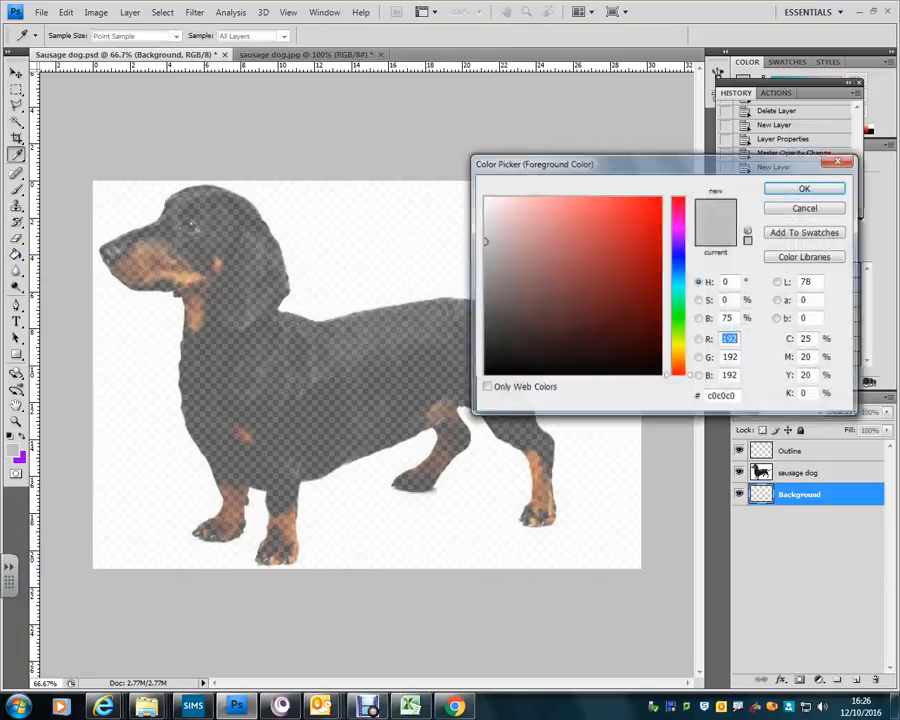
{"action": "mouse_move", "coordinate": [504, 255]}
{"action": "left_mouse_down"}
{"action": "mouse_move", "coordinate": [483, 197]}
{"action": "mouse_move", "coordinate": [518, 259]}
{"action": "mouse_move", "coordinate": [483, 197]}
{"action": "mouse_move", "coordinate": [565, 262]}
{"action": "mouse_move", "coordinate": [661, 236]}
{"action": "mouse_move", "coordinate": [660, 212]}
{"action": "mouse_move", "coordinate": [573, 231]}
{"action": "mouse_move", "coordinate": [483, 197]}
{"action": "left_mouse_up"}
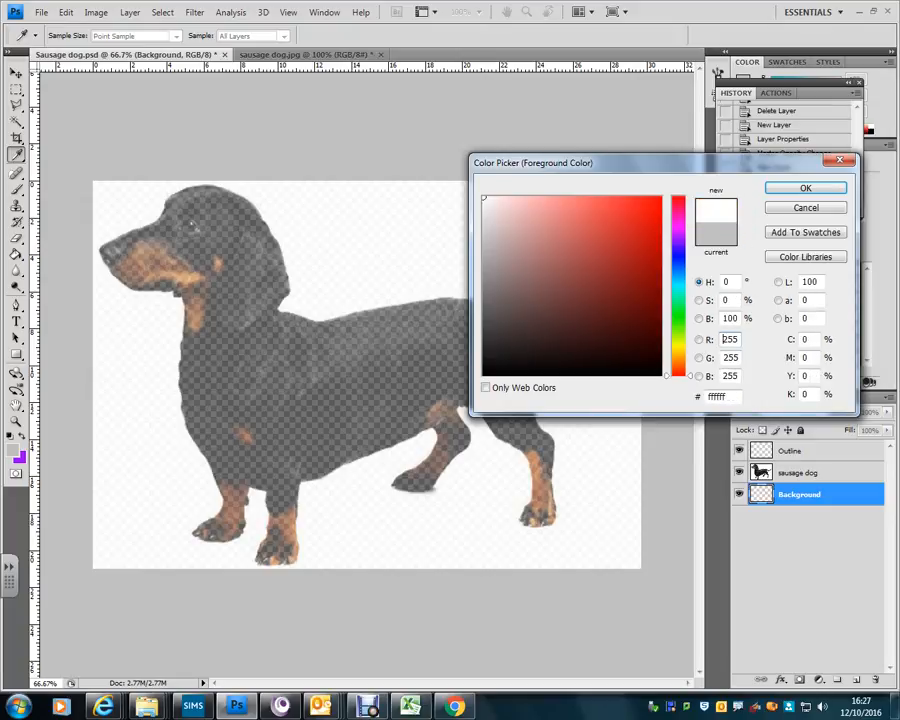
{"action": "key", "text": "Return"}
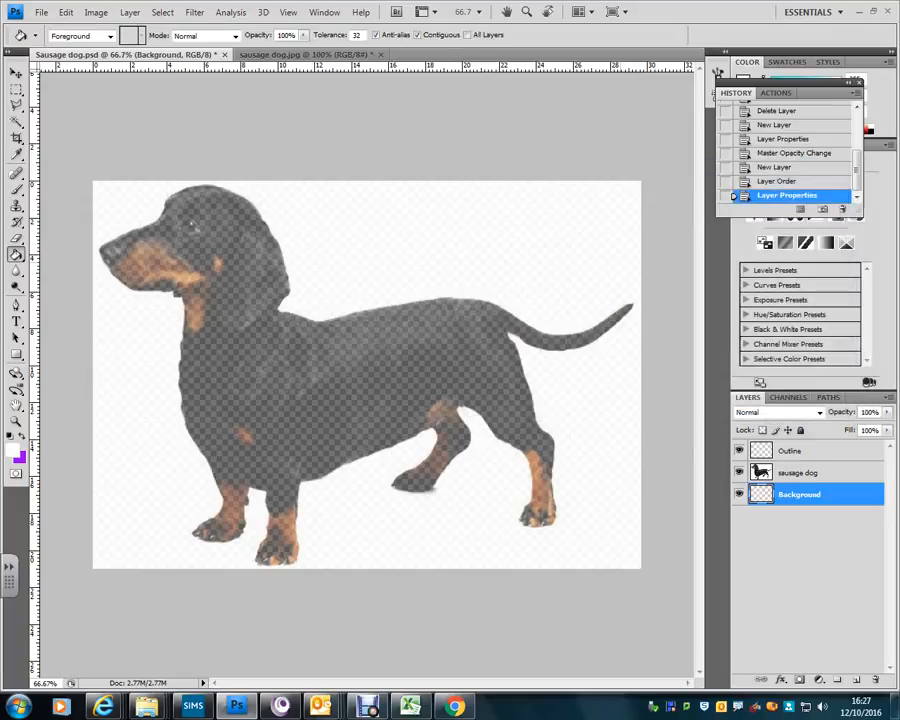
{"action": "left_click", "coordinate": [262, 500]}
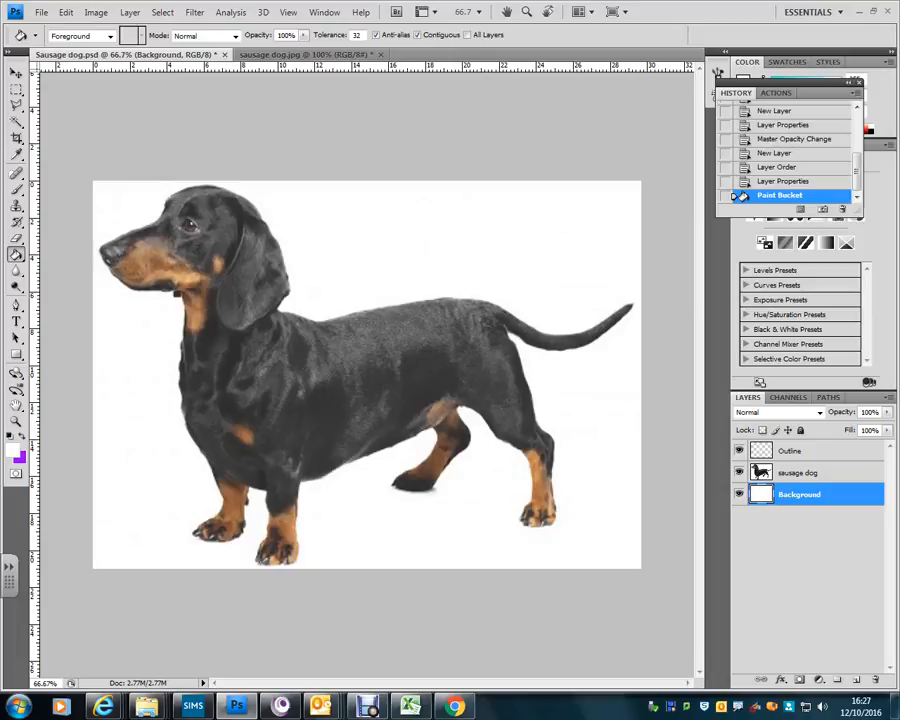
{"action": "left_click", "coordinate": [801, 430]}
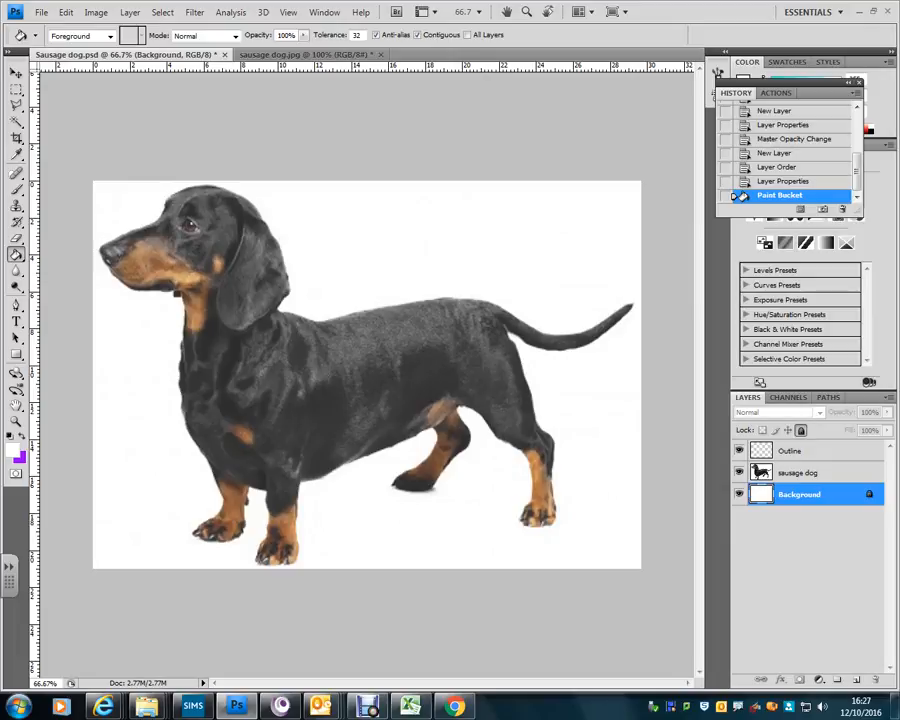
Lower the sausage dog layer's opacity to 43% and lock the layer completely.
{"action": "left_click", "coordinate": [800, 473]}
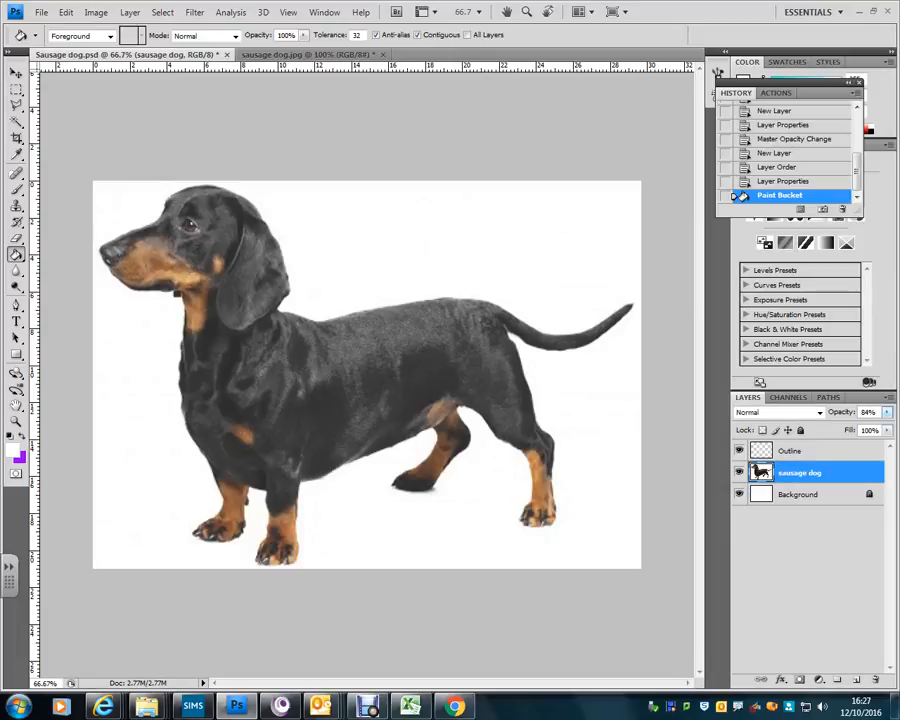
{"action": "left_click", "coordinate": [887, 412]}
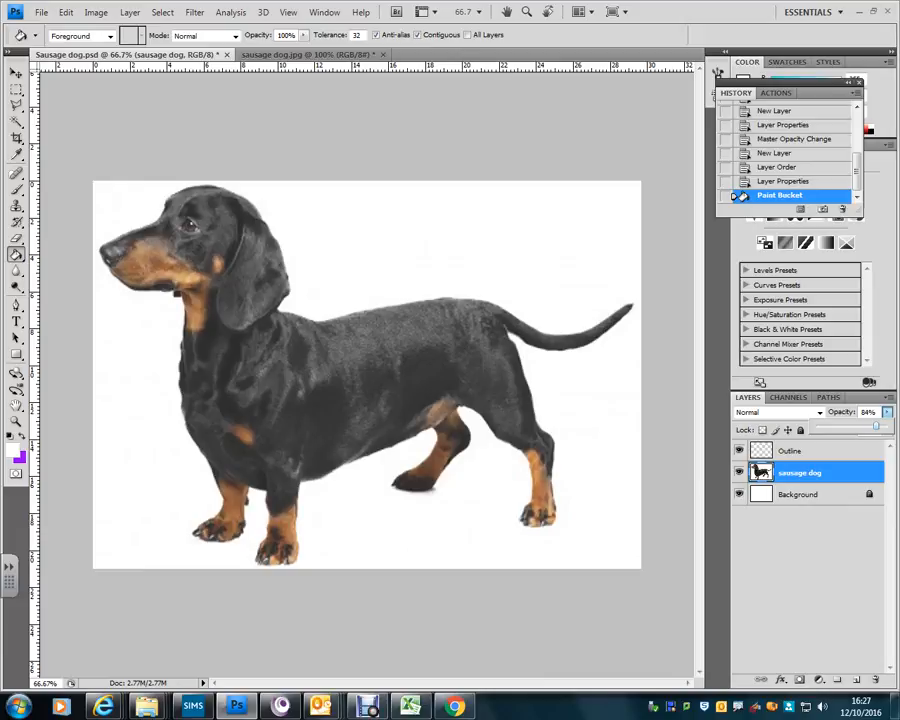
{"action": "left_click_drag", "start_coordinate": [876, 427], "coordinate": [846, 427]}
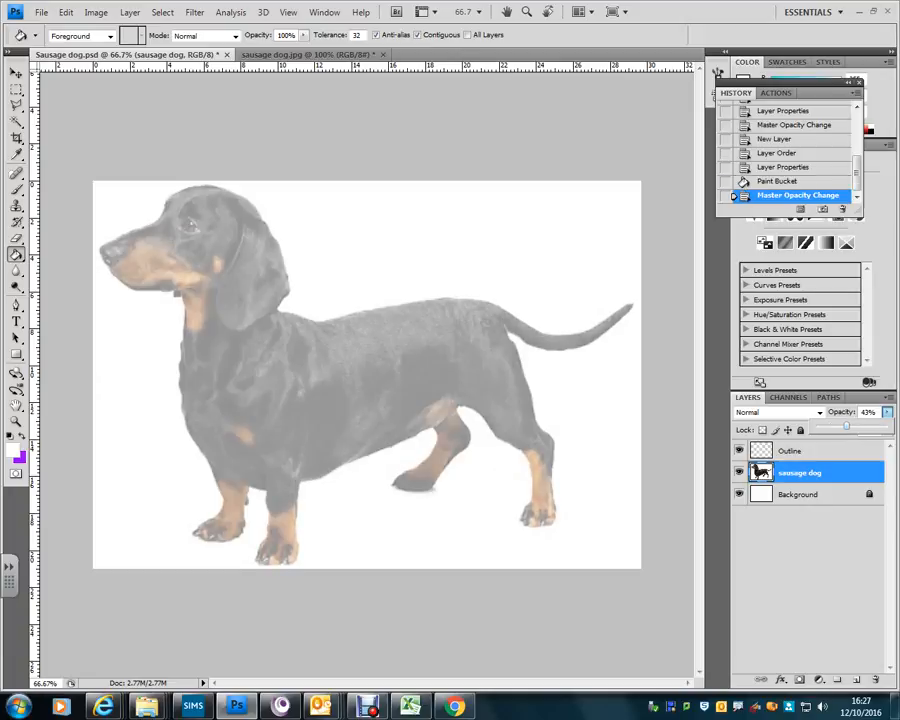
{"action": "left_click", "coordinate": [801, 430]}
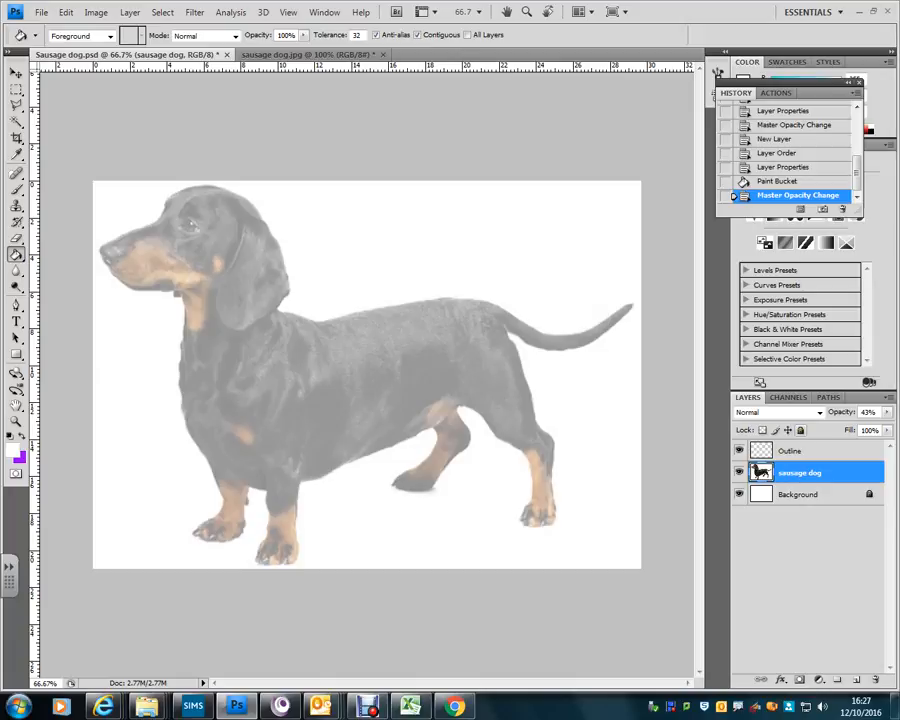
{"action": "left_click", "coordinate": [801, 430]}
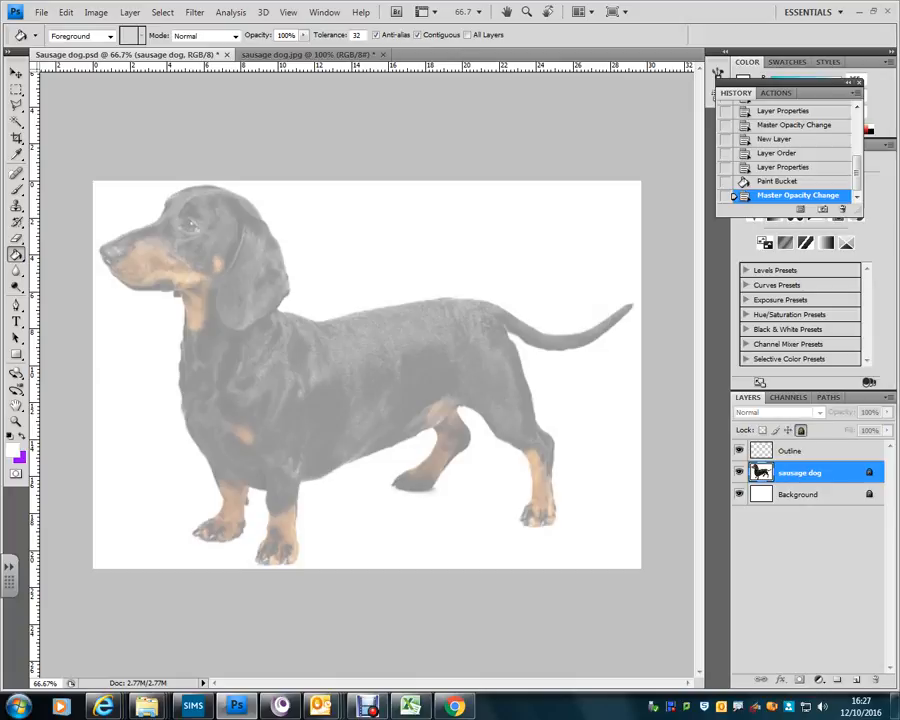
Test the lock by trying to paint on the sausage dog layer with the Brush tool.
{"action": "left_click", "coordinate": [16, 189]}
{"action": "left_click", "coordinate": [253, 332]}
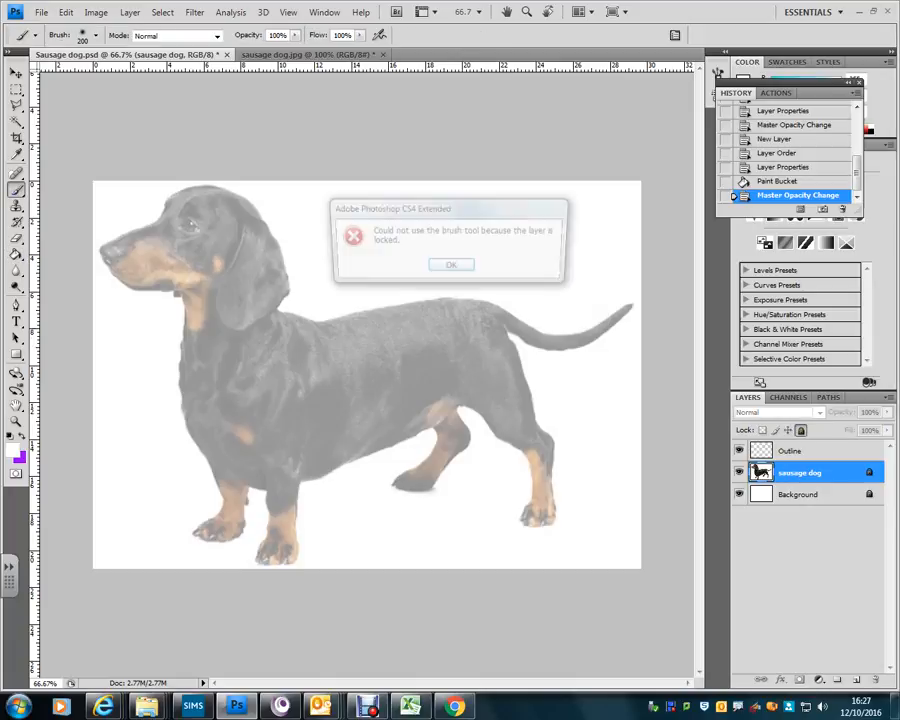
{"action": "key", "text": "Return"}
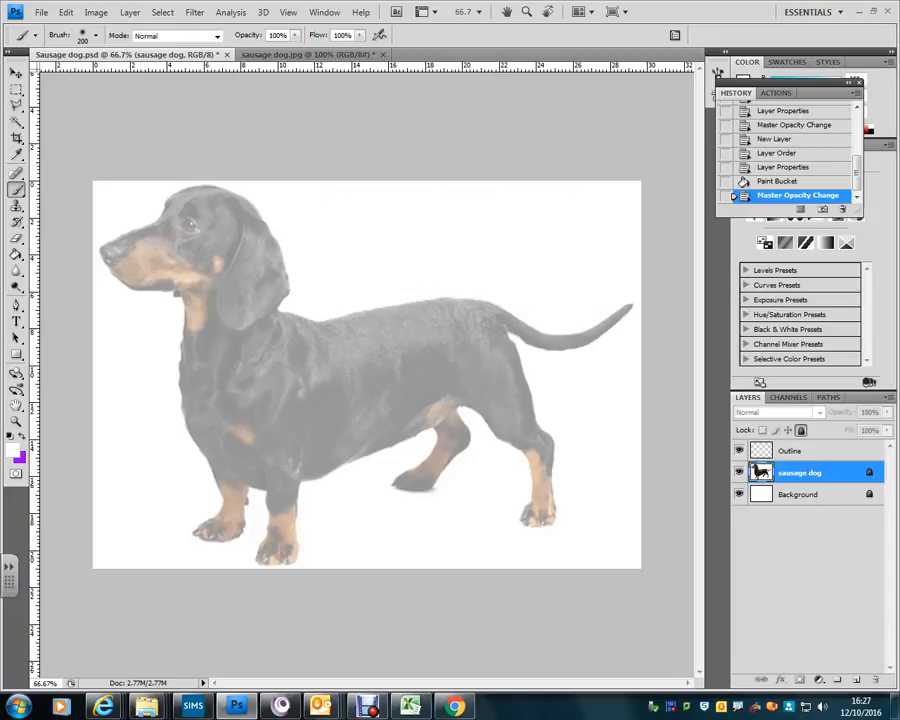
Make the Outline layer active and choose the hard round 5 px brush preset.
{"action": "left_click", "coordinate": [791, 451]}
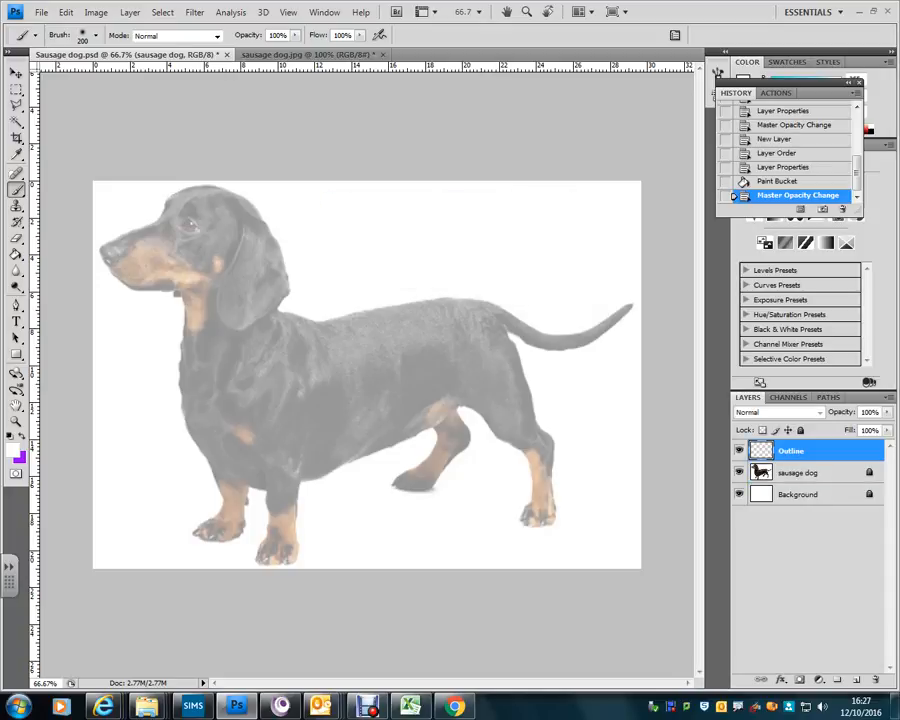
{"action": "left_click", "coordinate": [96, 36]}
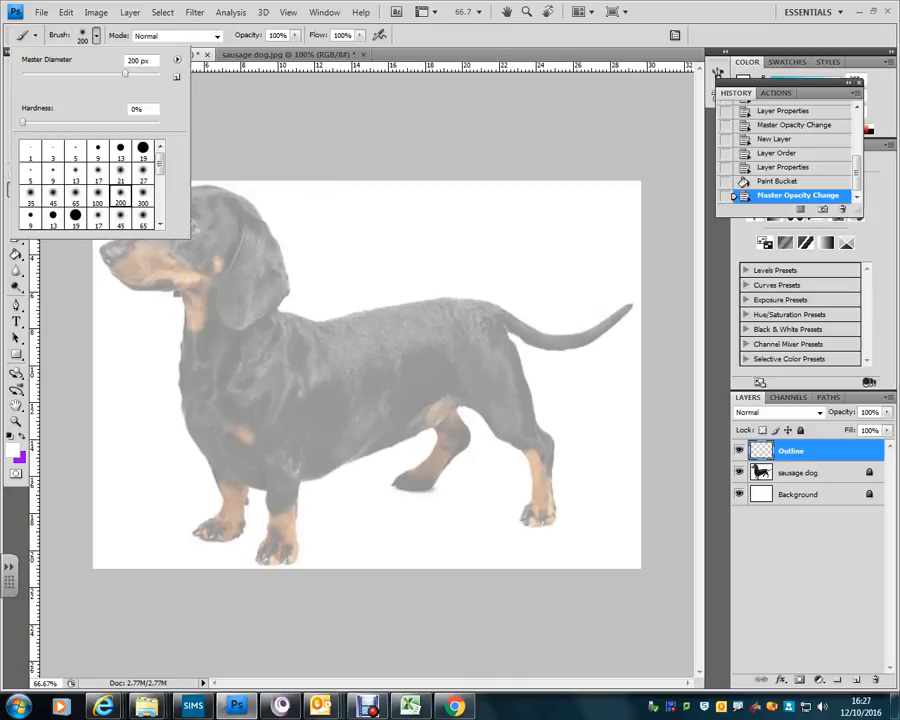
{"action": "left_click", "coordinate": [75, 151]}
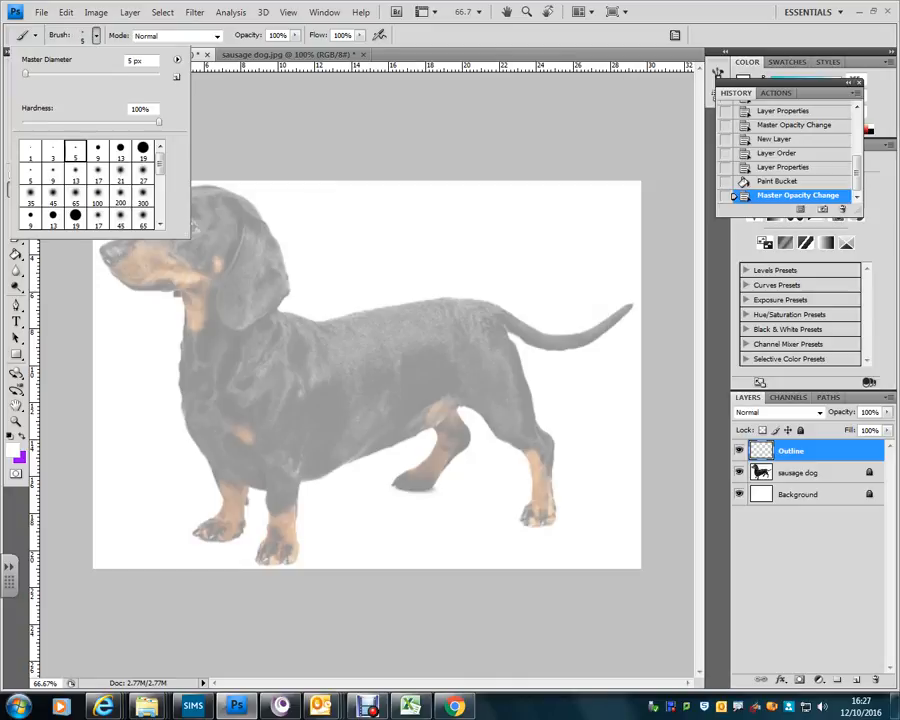
{"action": "left_click", "coordinate": [450, 36]}
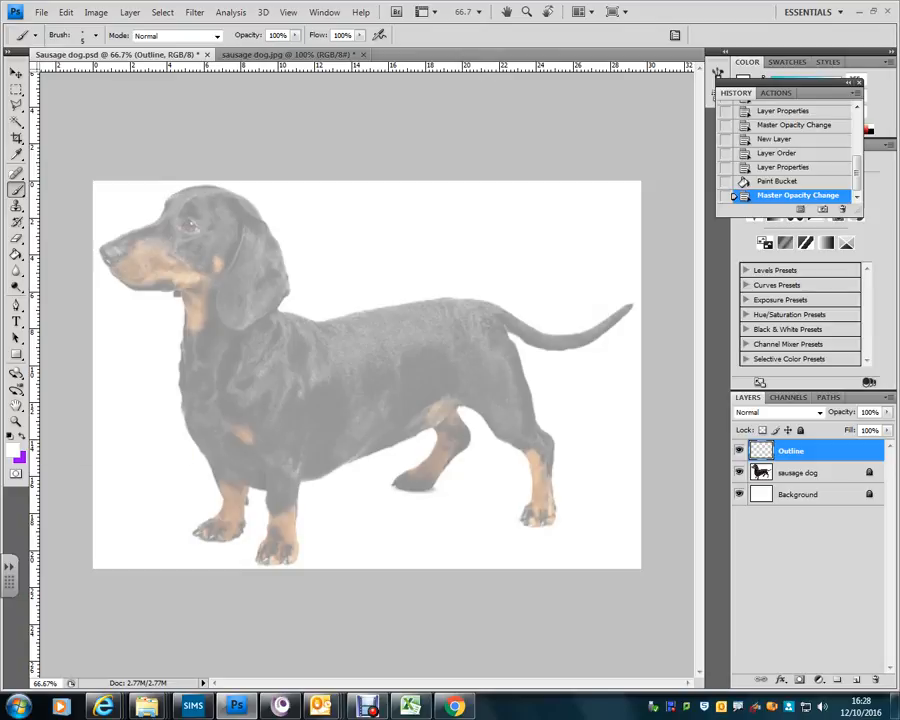
Reset to the default black foreground colour and trace the dog's chest and first front leg, continuing down to the second front paw.
{"action": "left_click", "coordinate": [9, 435]}
{"action": "mouse_move", "coordinate": [181, 293]}
{"action": "left_mouse_down"}
{"action": "mouse_move", "coordinate": [182, 413]}
{"action": "mouse_move", "coordinate": [223, 497]}
{"action": "left_mouse_up"}
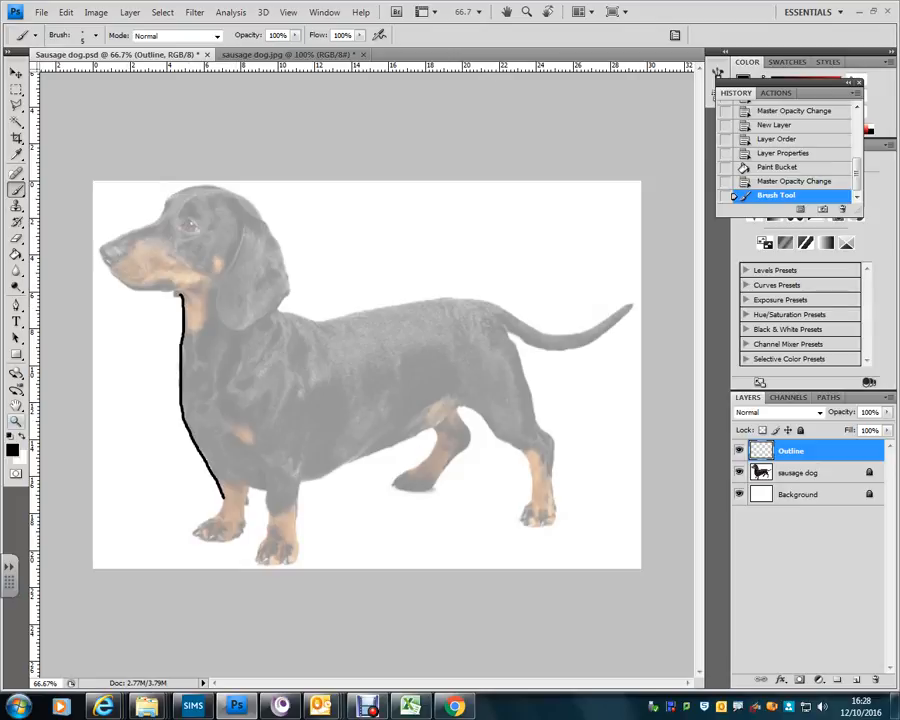
{"action": "left_click", "coordinate": [16, 421]}
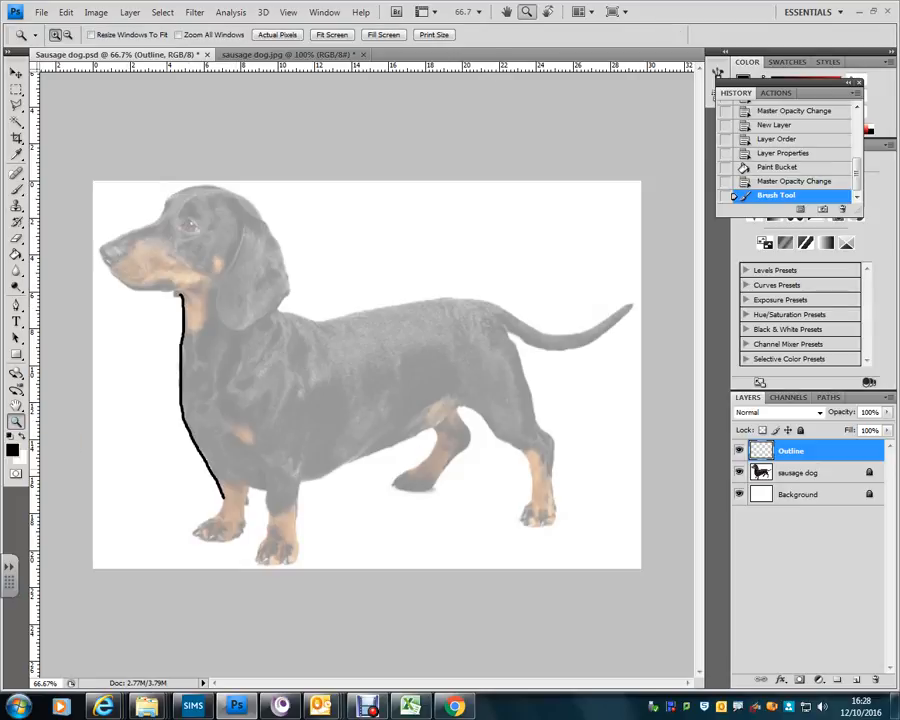
{"action": "left_click_drag", "start_coordinate": [188, 488], "coordinate": [273, 555]}
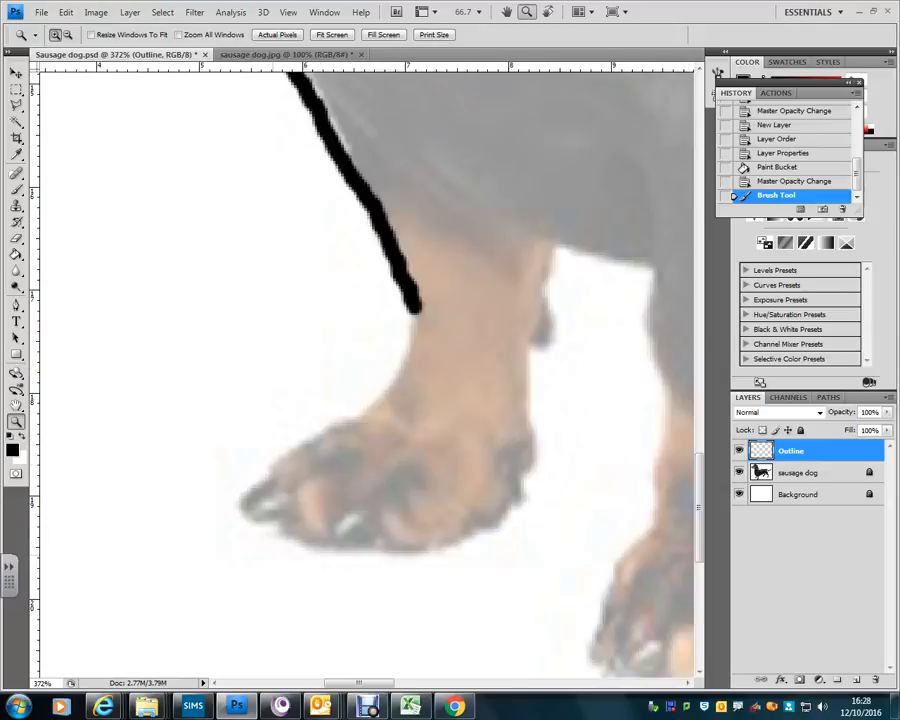
{"action": "key", "text": "b"}
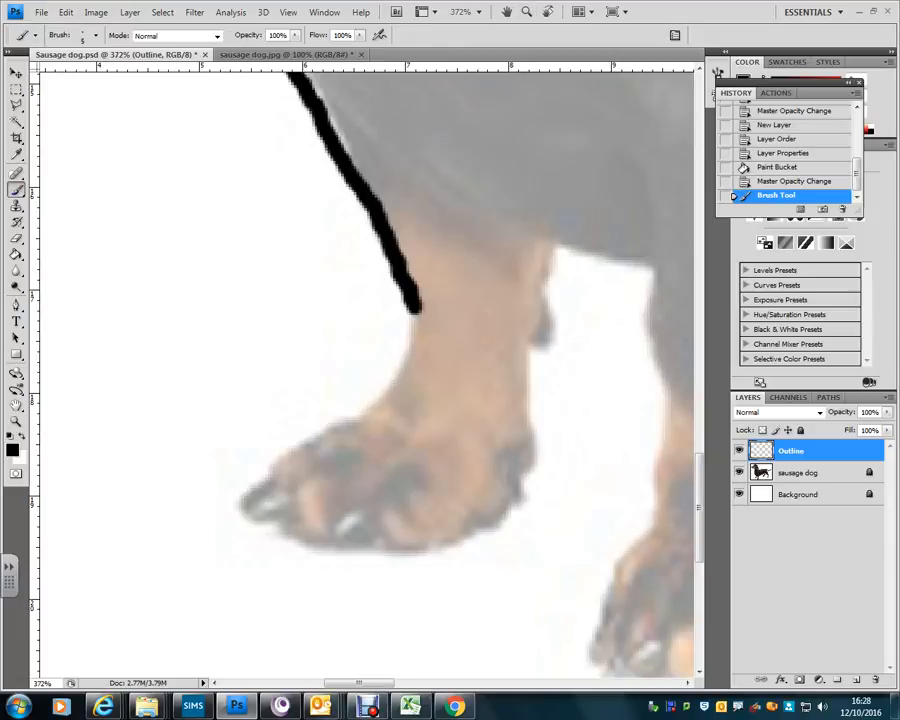
{"action": "mouse_move", "coordinate": [416, 310]}
{"action": "left_mouse_down"}
{"action": "mouse_move", "coordinate": [379, 398]}
{"action": "mouse_move", "coordinate": [252, 493]}
{"action": "mouse_move", "coordinate": [255, 528]}
{"action": "mouse_move", "coordinate": [300, 548]}
{"action": "mouse_move", "coordinate": [381, 554]}
{"action": "mouse_move", "coordinate": [425, 550]}
{"action": "mouse_move", "coordinate": [498, 516]}
{"action": "mouse_move", "coordinate": [532, 467]}
{"action": "mouse_move", "coordinate": [531, 368]}
{"action": "mouse_move", "coordinate": [553, 311]}
{"action": "mouse_move", "coordinate": [555, 244]}
{"action": "mouse_move", "coordinate": [652, 269]}
{"action": "mouse_move", "coordinate": [649, 361]}
{"action": "mouse_move", "coordinate": [664, 431]}
{"action": "mouse_move", "coordinate": [642, 521]}
{"action": "mouse_move", "coordinate": [592, 660]}
{"action": "left_mouse_up"}
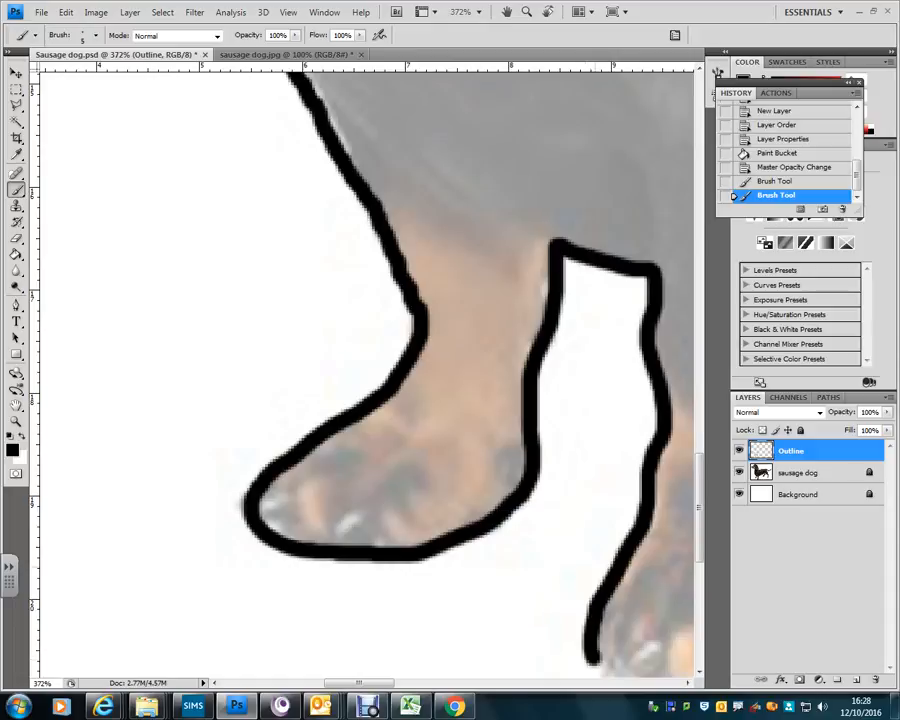
Continue the black outline around the second front paw and up the back of that leg to the belly.
{"action": "scroll", "coordinate": [365, 370], "scroll_direction": "down", "scroll_amount": 3}
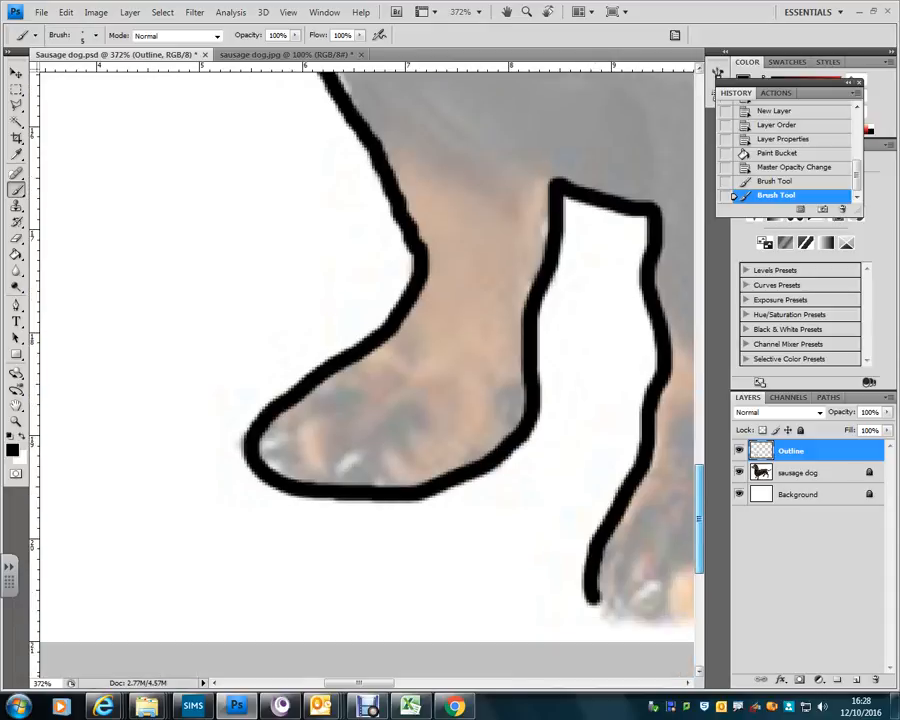
{"action": "scroll", "coordinate": [365, 330], "scroll_direction": "up", "scroll_amount": 4}
{"action": "scroll", "coordinate": [365, 330], "scroll_direction": "down", "scroll_amount": 7}
{"action": "left_click_drag", "start_coordinate": [699, 547], "coordinate": [699, 520]}
{"action": "left_click_drag", "start_coordinate": [358, 683], "coordinate": [397, 683]}
{"action": "mouse_move", "coordinate": [243, 600]}
{"action": "left_mouse_down"}
{"action": "mouse_move", "coordinate": [458, 602]}
{"action": "mouse_move", "coordinate": [481, 513]}
{"action": "mouse_move", "coordinate": [472, 290]}
{"action": "mouse_move", "coordinate": [492, 152]}
{"action": "left_mouse_up"}
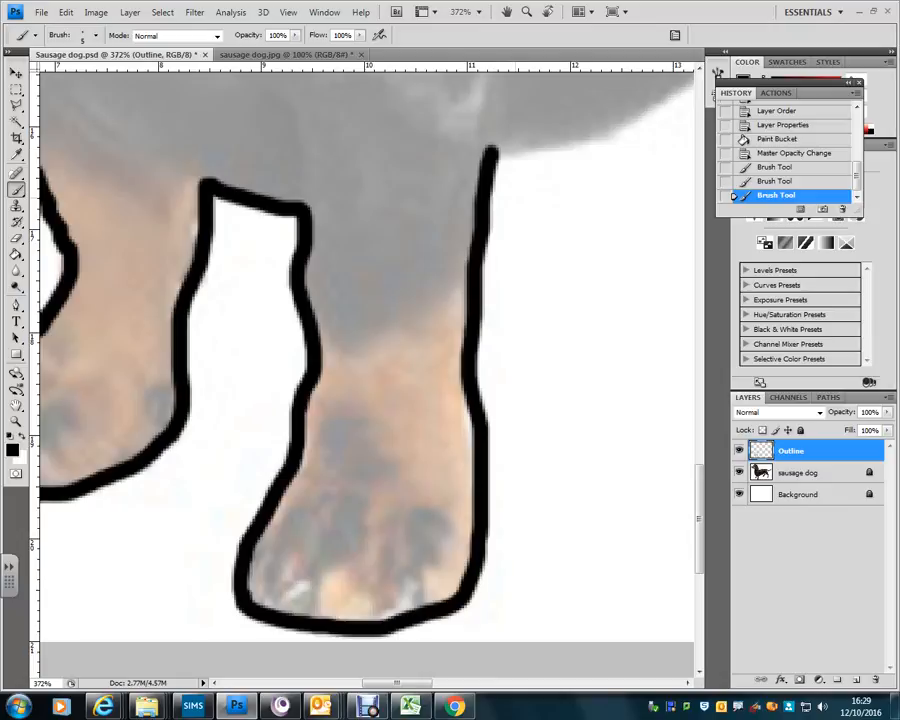
Trace the belly line from the front leg to the far hind leg, and continue around its paw and up its rear edge.
{"action": "mouse_move", "coordinate": [397, 683]}
{"action": "left_mouse_down"}
{"action": "mouse_move", "coordinate": [421, 683]}
{"action": "mouse_move", "coordinate": [398, 683]}
{"action": "left_mouse_up"}
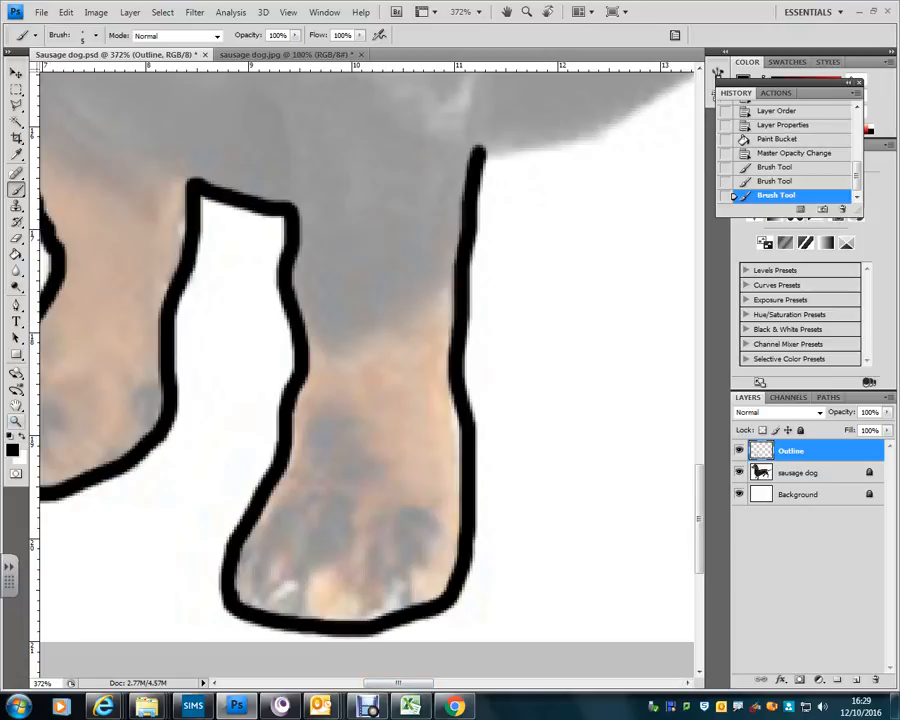
{"action": "key", "text": "z"}
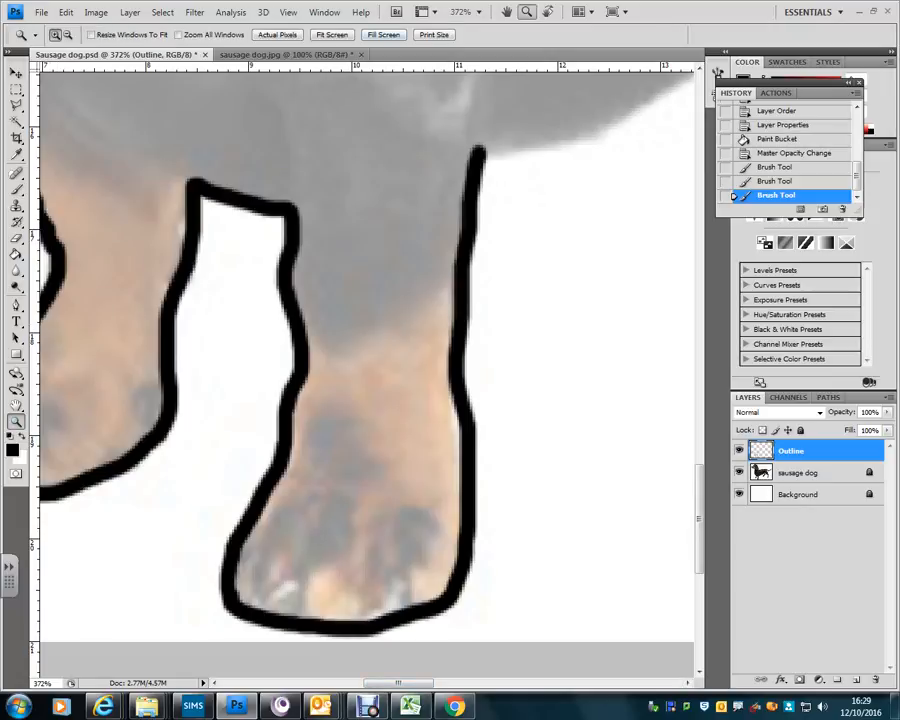
{"action": "left_click", "coordinate": [332, 35]}
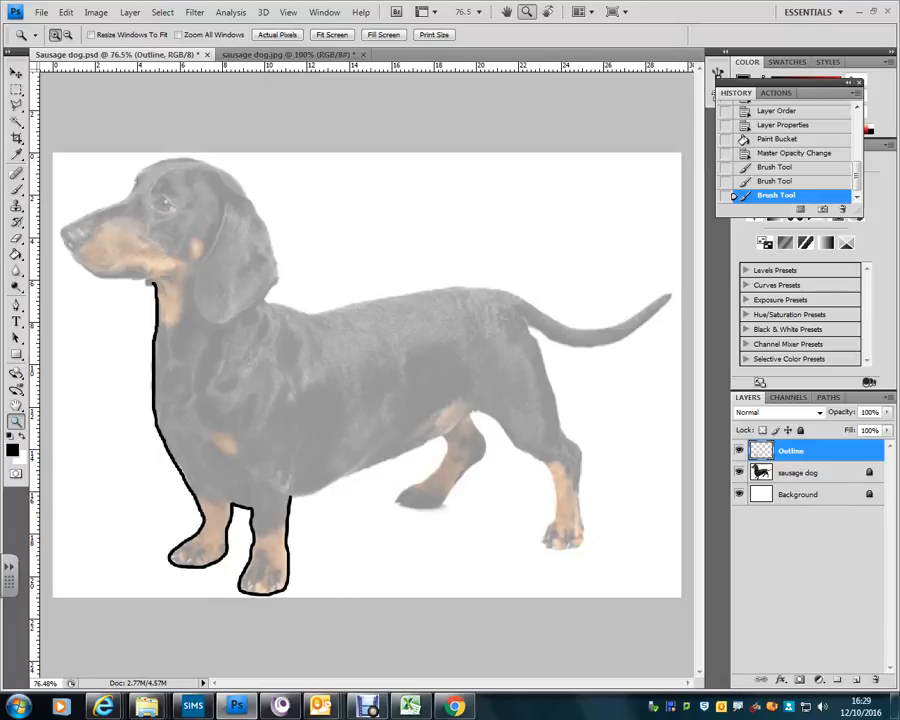
{"action": "left_click_drag", "start_coordinate": [304, 426], "coordinate": [462, 526]}
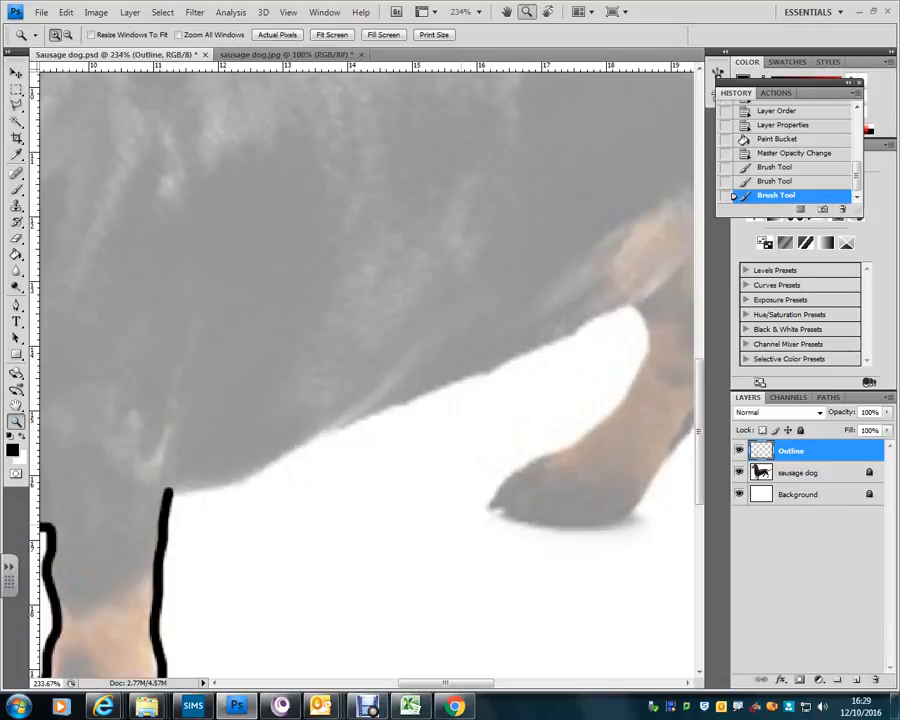
{"action": "key", "text": "b"}
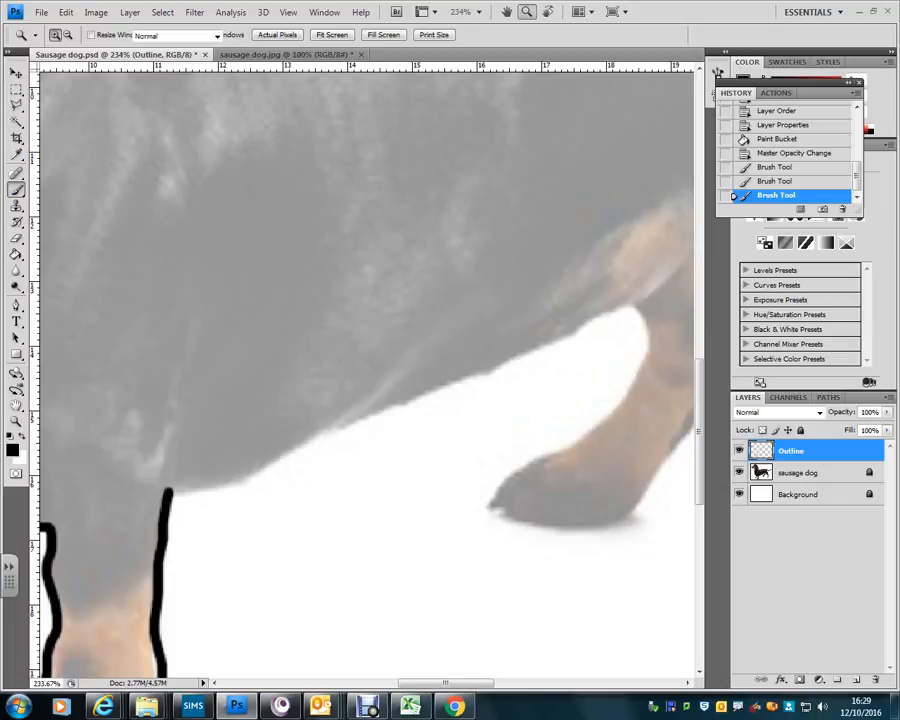
{"action": "mouse_move", "coordinate": [165, 491]}
{"action": "left_mouse_down"}
{"action": "mouse_move", "coordinate": [266, 479]}
{"action": "mouse_move", "coordinate": [631, 304]}
{"action": "mouse_move", "coordinate": [651, 330]}
{"action": "mouse_move", "coordinate": [651, 356]}
{"action": "mouse_move", "coordinate": [634, 385]}
{"action": "mouse_move", "coordinate": [584, 435]}
{"action": "mouse_move", "coordinate": [515, 469]}
{"action": "mouse_move", "coordinate": [488, 503]}
{"action": "mouse_move", "coordinate": [496, 515]}
{"action": "mouse_move", "coordinate": [596, 525]}
{"action": "mouse_move", "coordinate": [651, 486]}
{"action": "mouse_move", "coordinate": [693, 425]}
{"action": "left_mouse_up"}
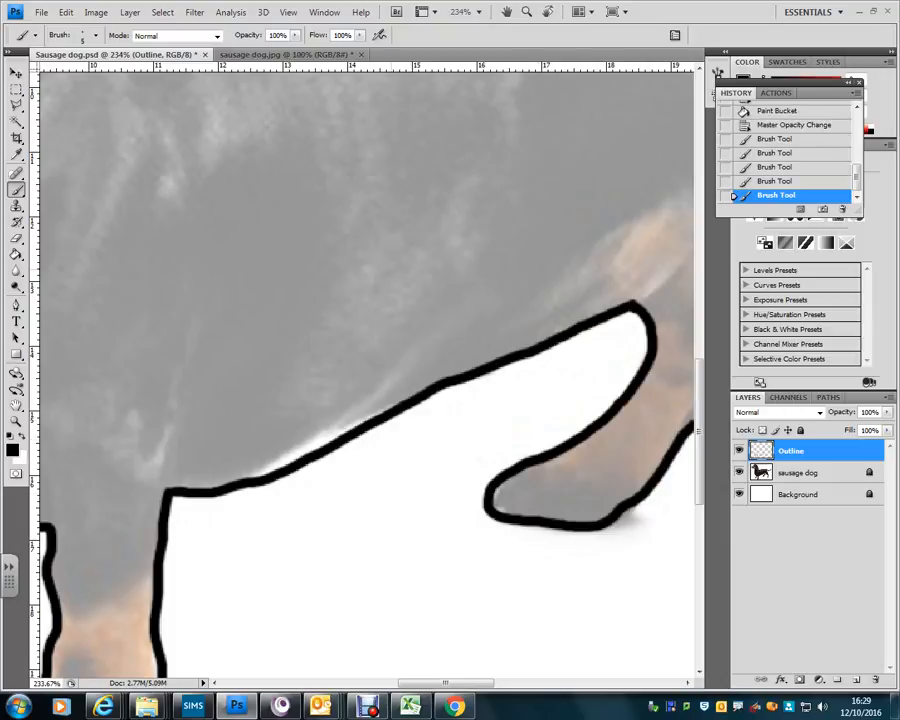